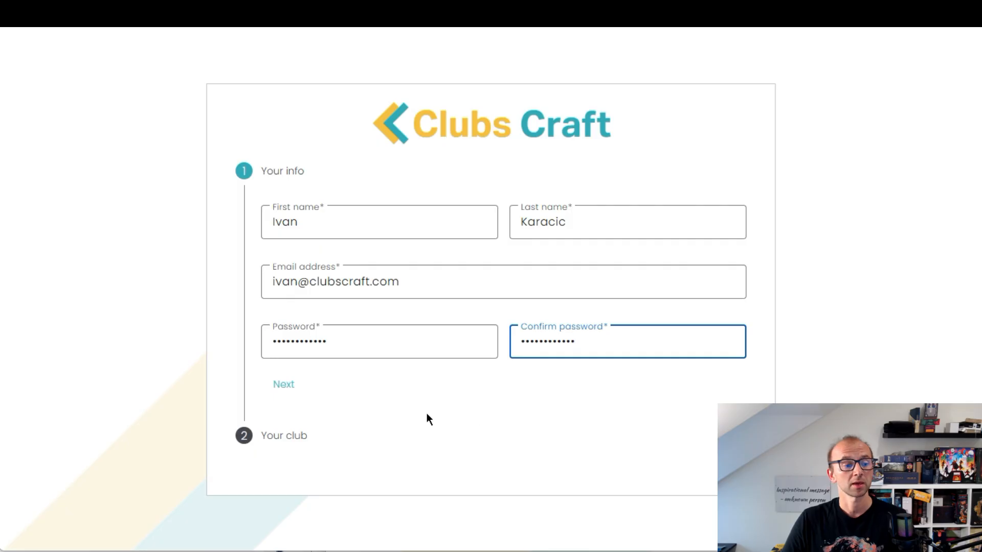
Step: Advance the registration to the club details and enter "Demo club" as the club name
click(284, 387)
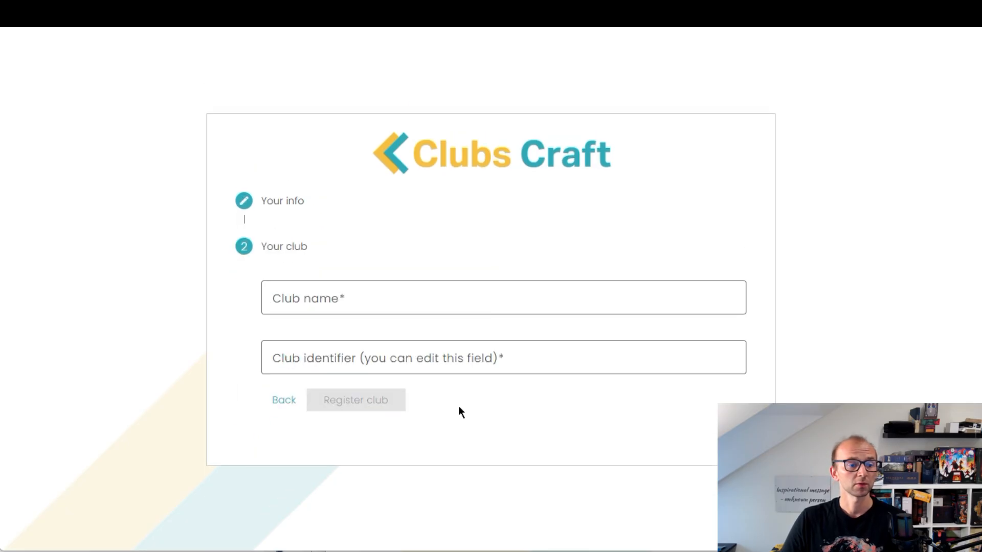
click(395, 291)
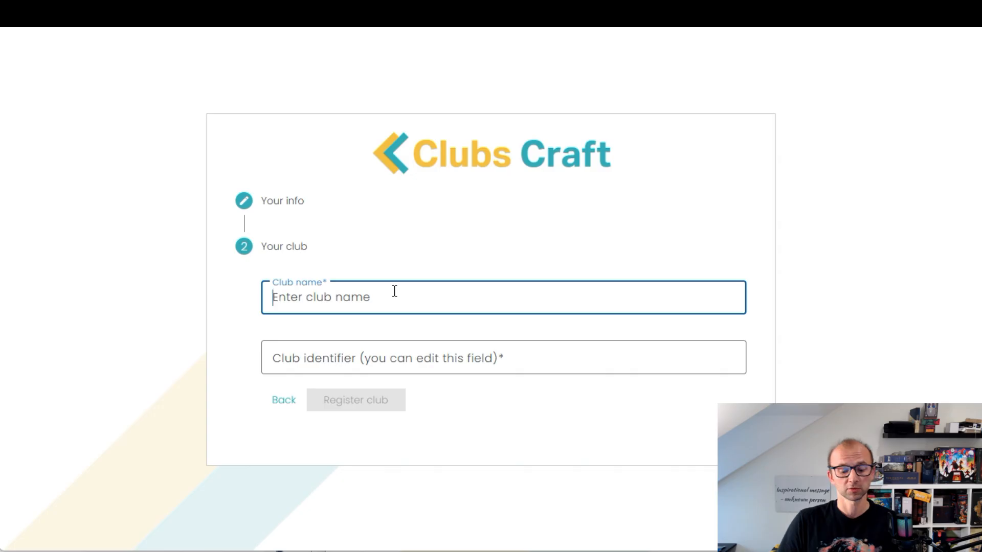
text(Demo )
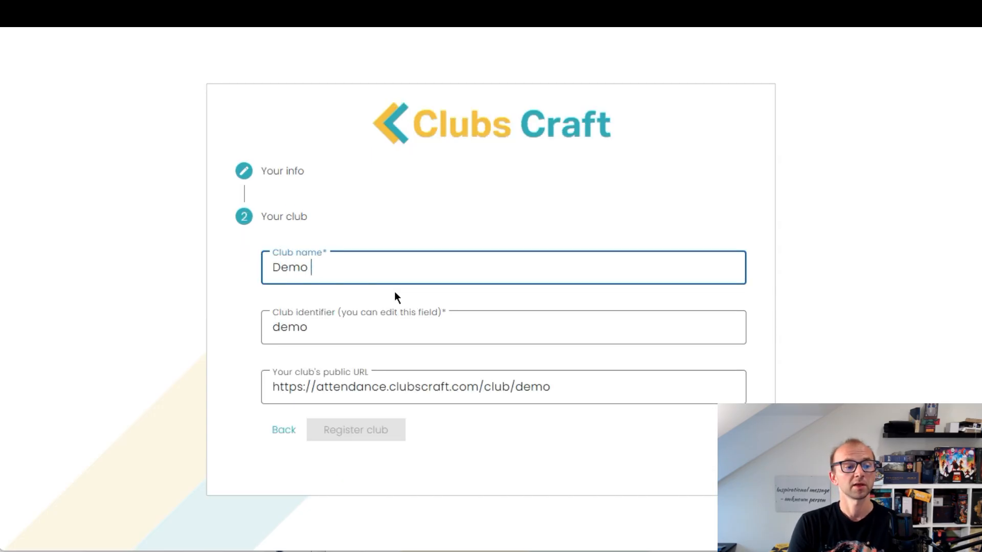
text(dlub)
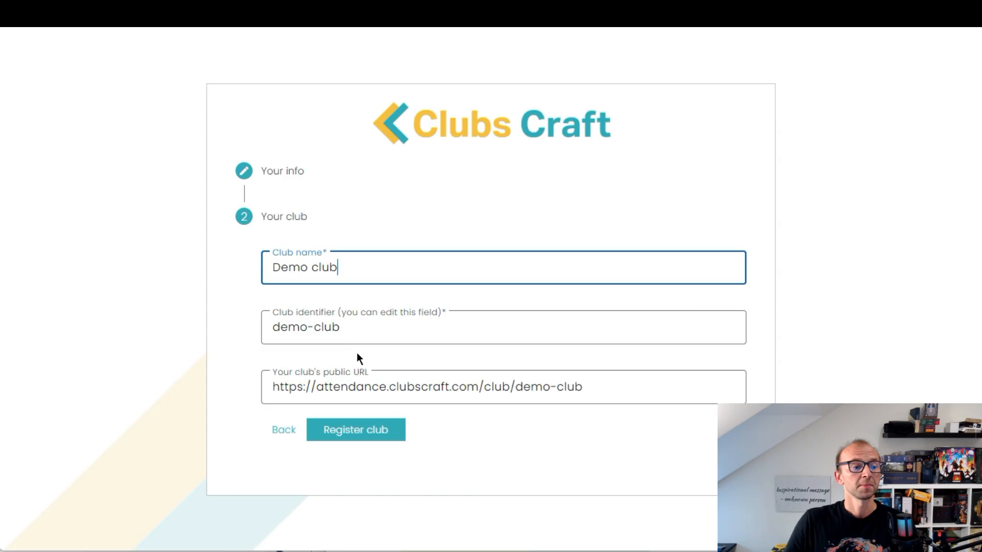
Step: Examine the club identifier and the club's public URL derived from the club name
drag(351, 329, 271, 329)
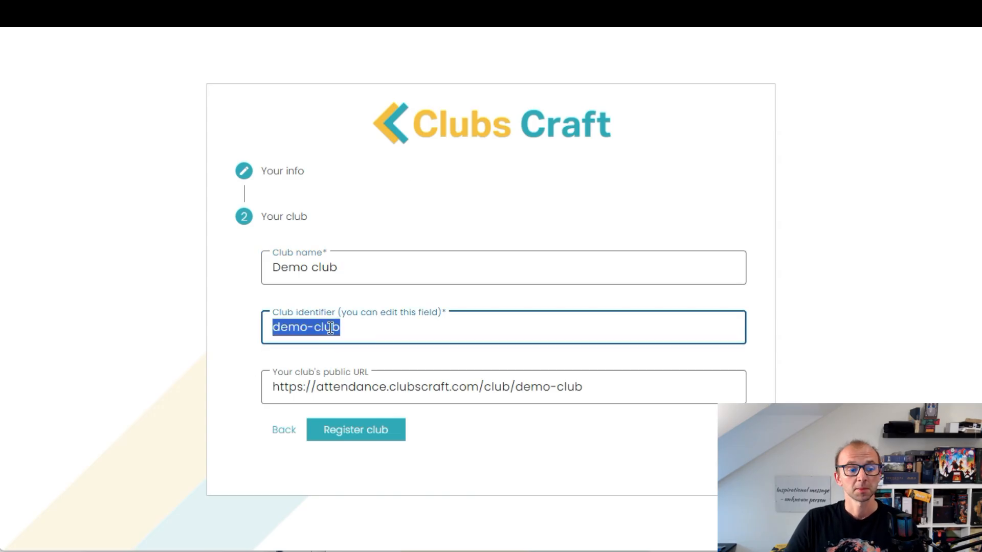
click(397, 332)
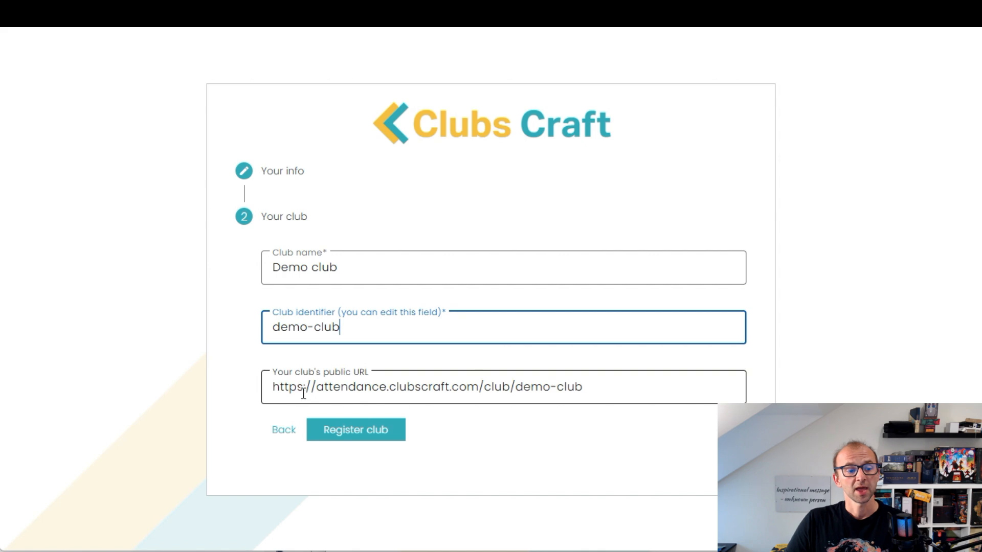
drag(271, 388, 652, 457)
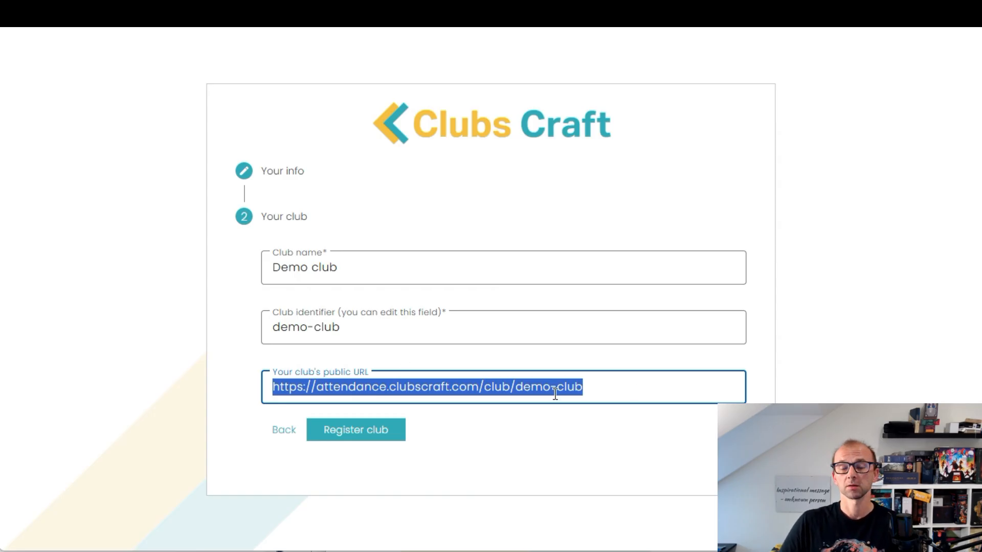
Step: Replace the club name with "Clubs Craft"
drag(348, 268, 118, 267)
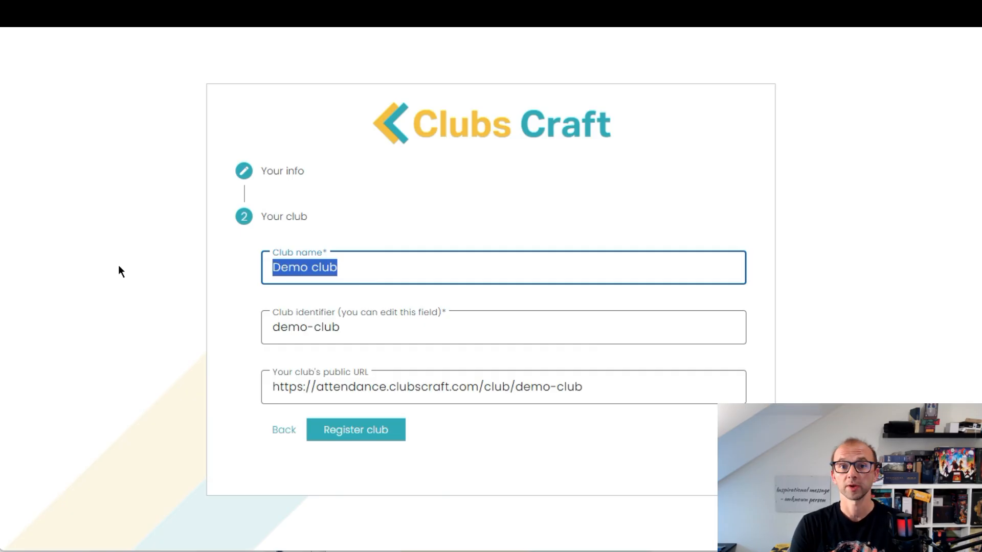
text(Clubs Cra)
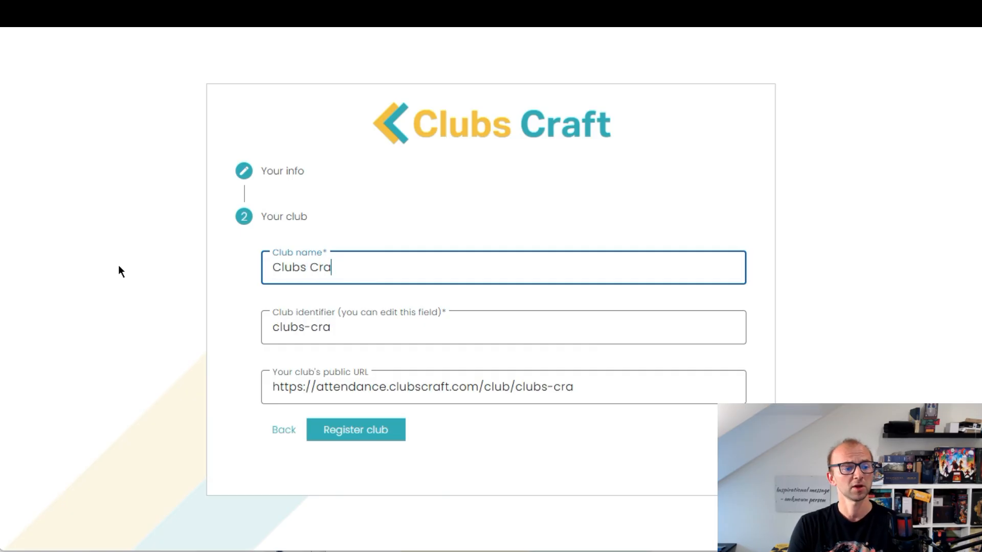
text(ft)
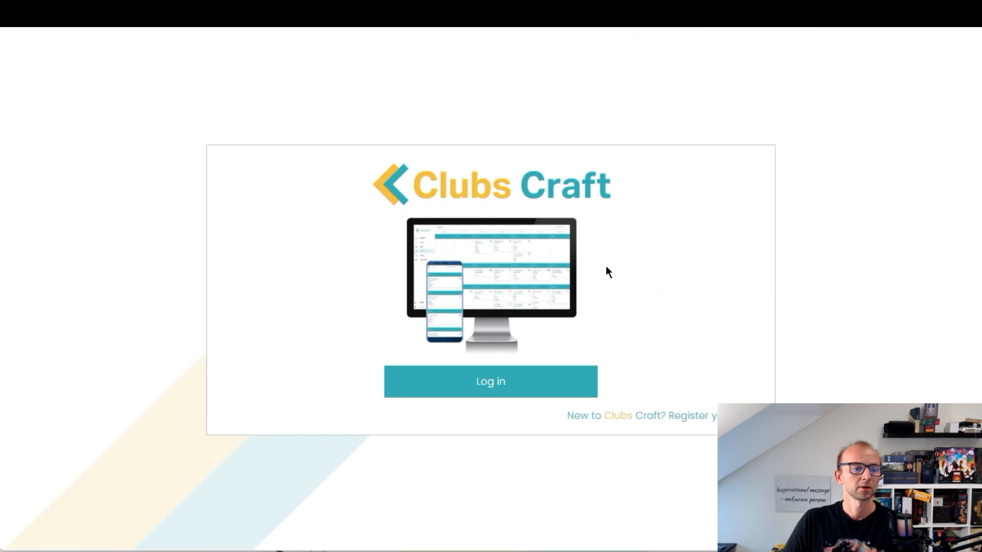
Step: Log in with the account e-mail and password, and dismiss the browser's offer to save the password
click(486, 389)
click(460, 264)
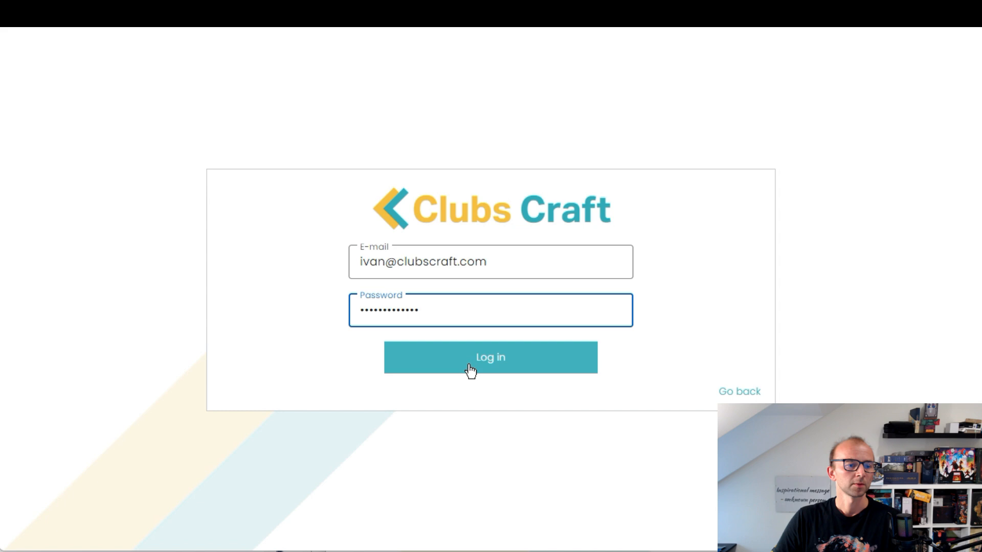
click(468, 369)
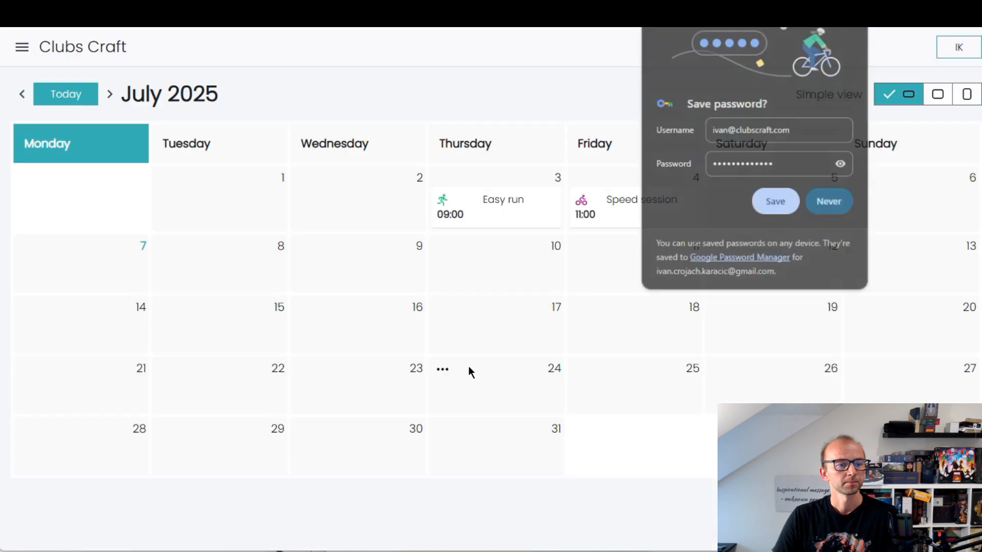
click(845, 22)
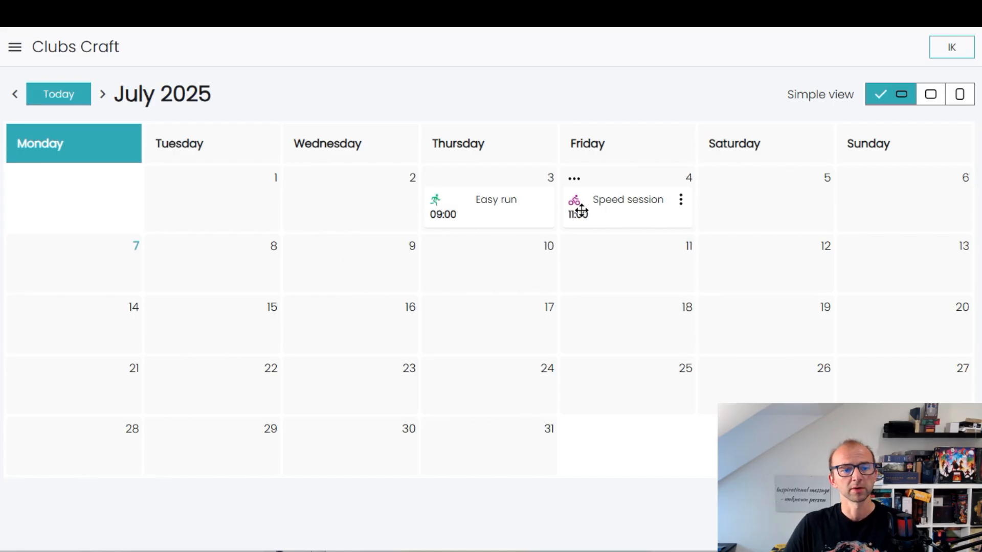
Step: View the July 2025 calendar in detailed and full view, and open the Speed session on 4 July
click(932, 98)
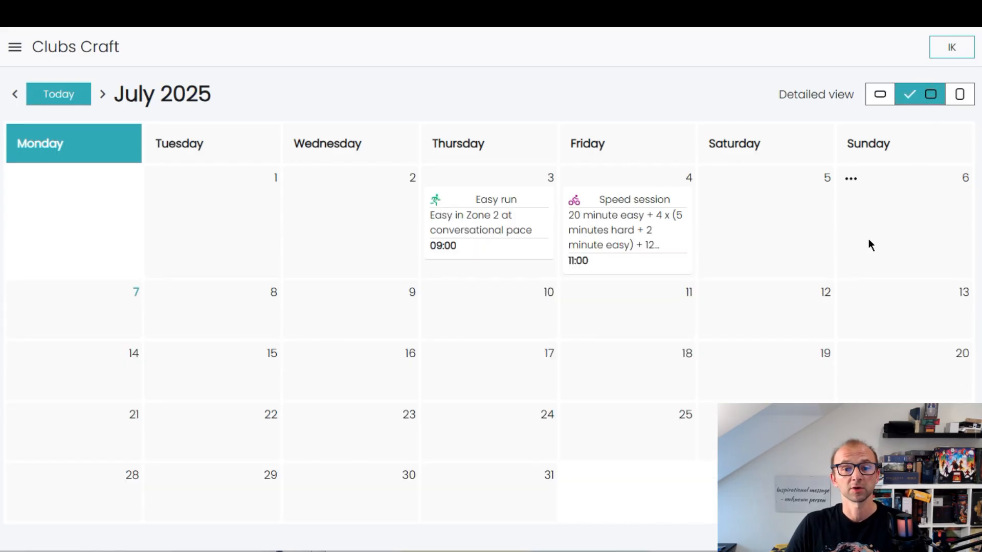
click(959, 94)
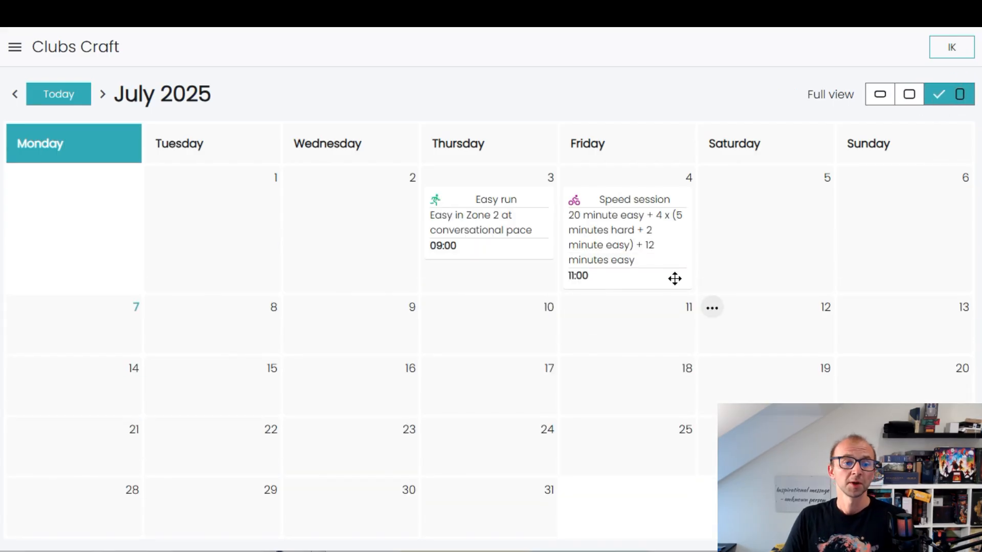
click(609, 255)
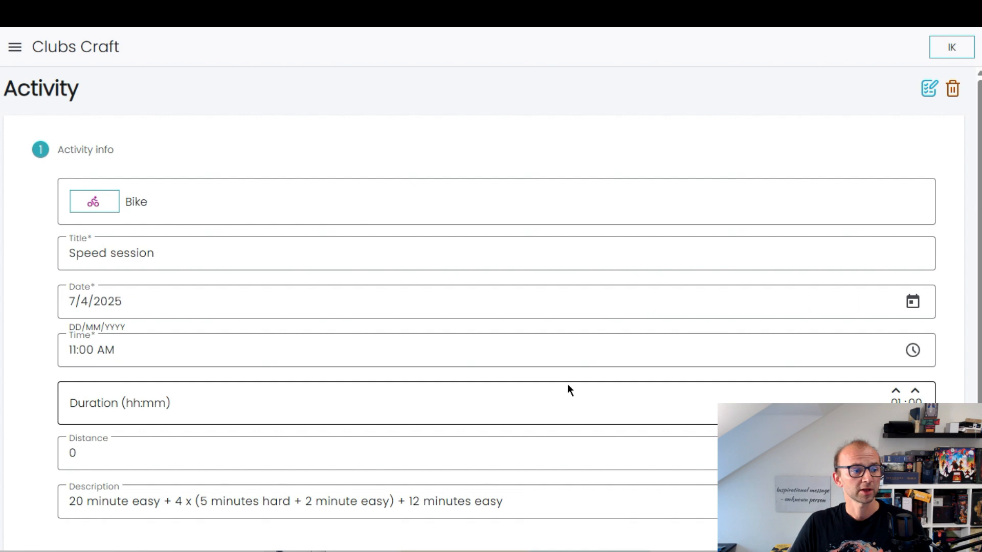
Step: Review the activity's title, description and available activity types without changing them
scroll(566, 383, down, 1)
click(193, 201)
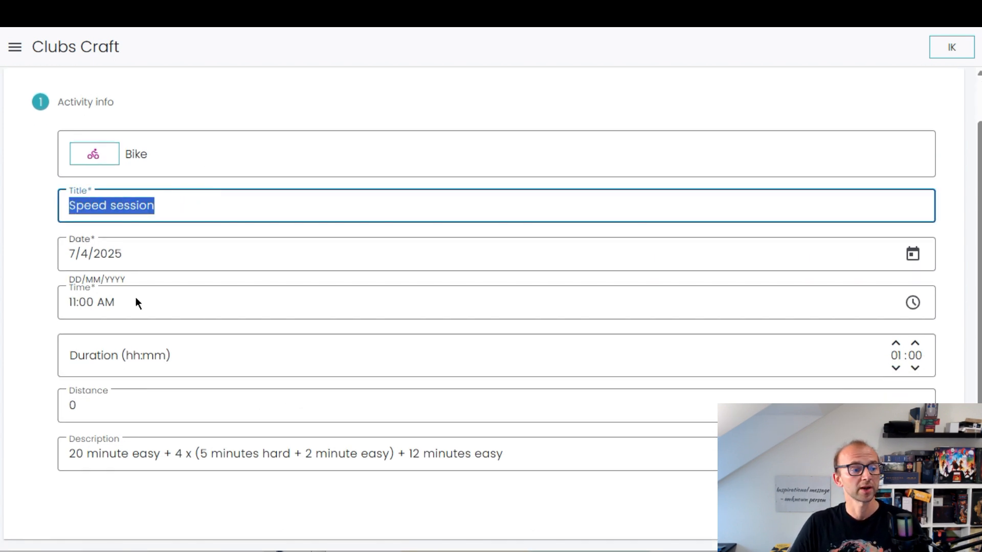
drag(128, 454, 422, 453)
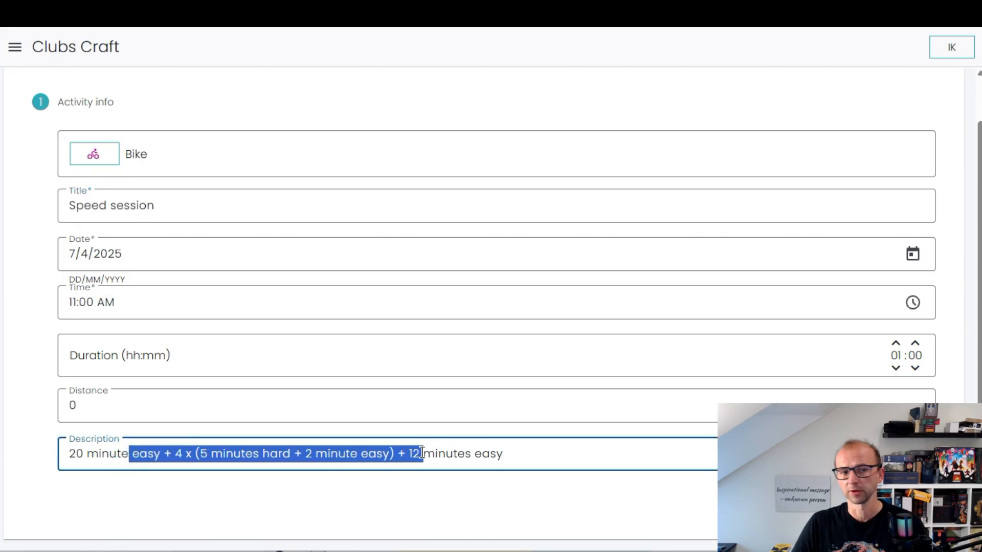
click(92, 156)
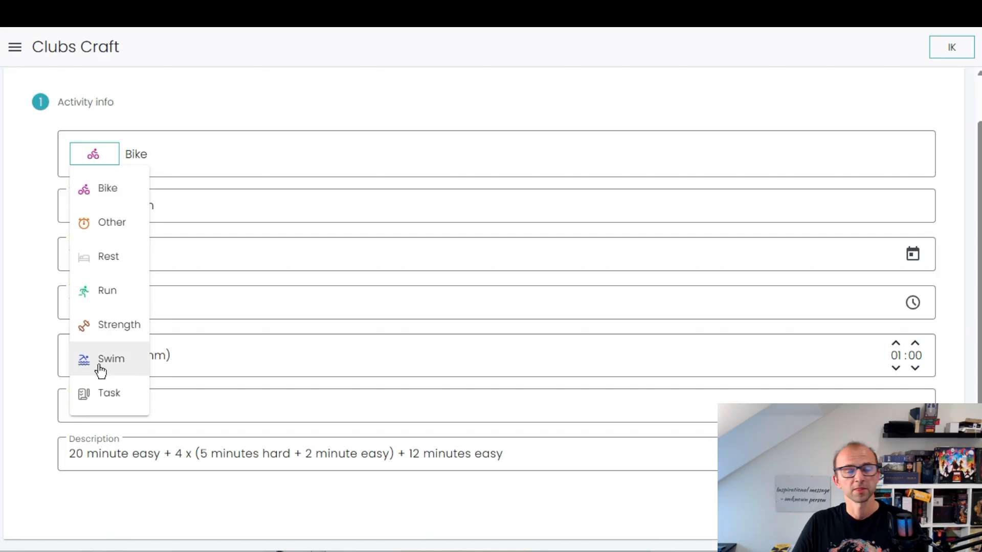
click(269, 103)
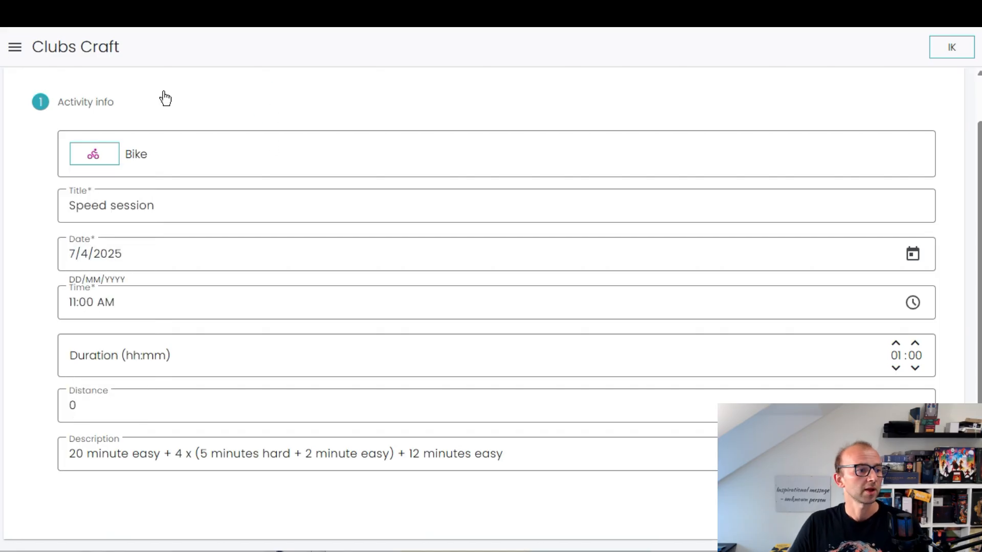
Step: Return to the training calendar, view the attendance list of the 4 July Speed session and close it without saving
click(15, 47)
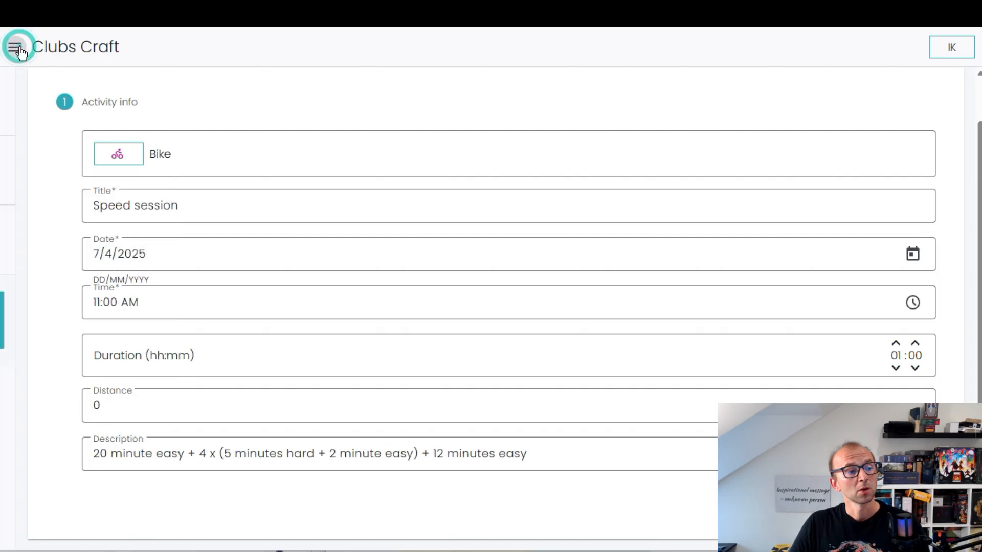
click(121, 190)
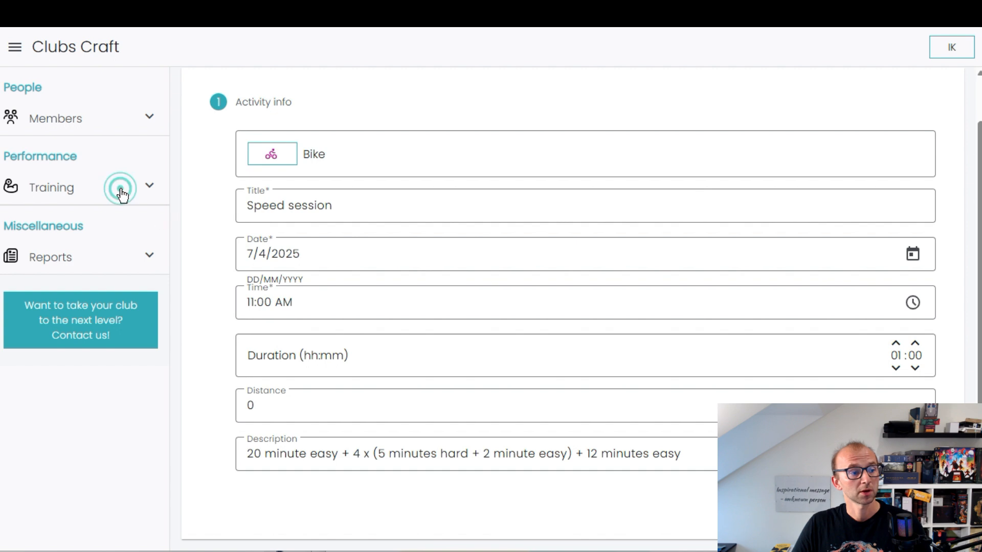
click(76, 220)
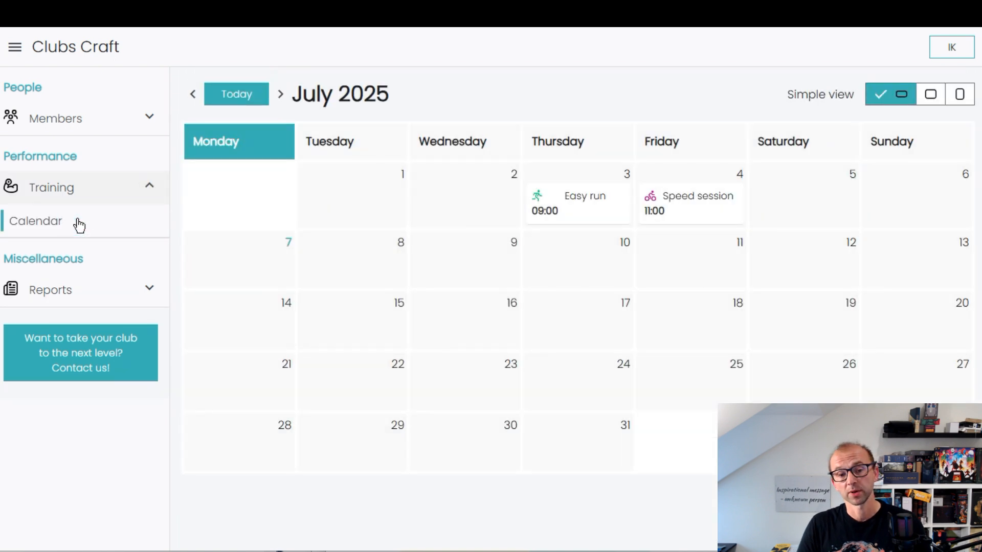
click(685, 201)
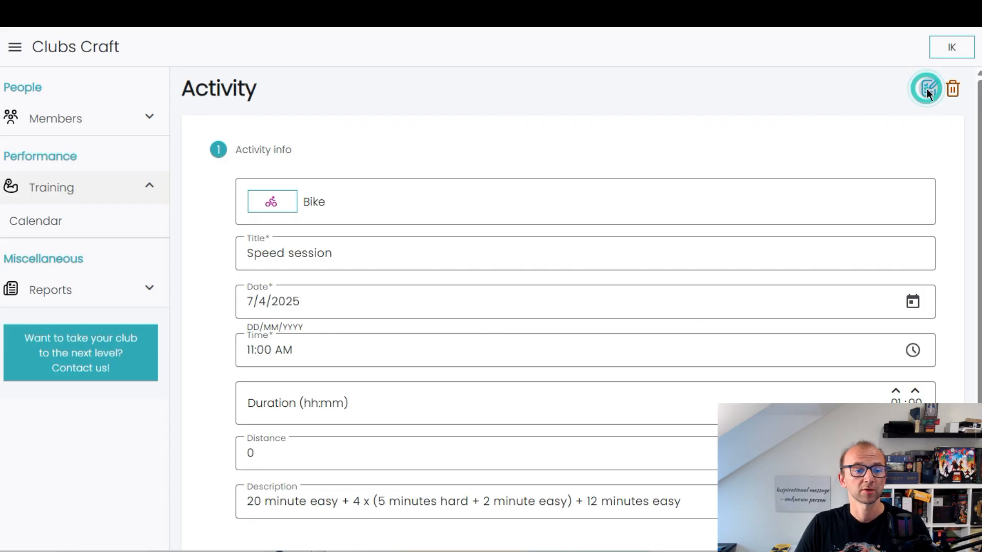
click(926, 88)
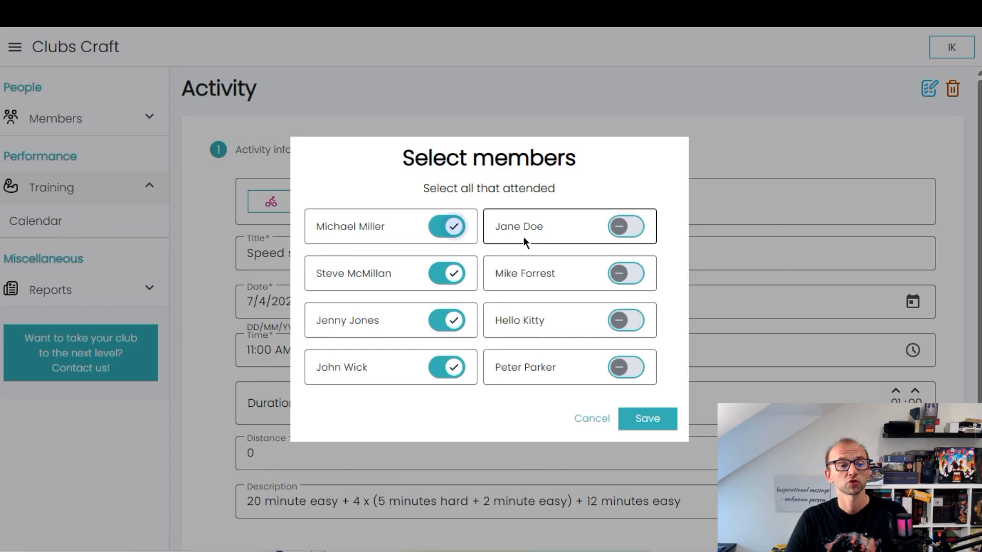
click(590, 422)
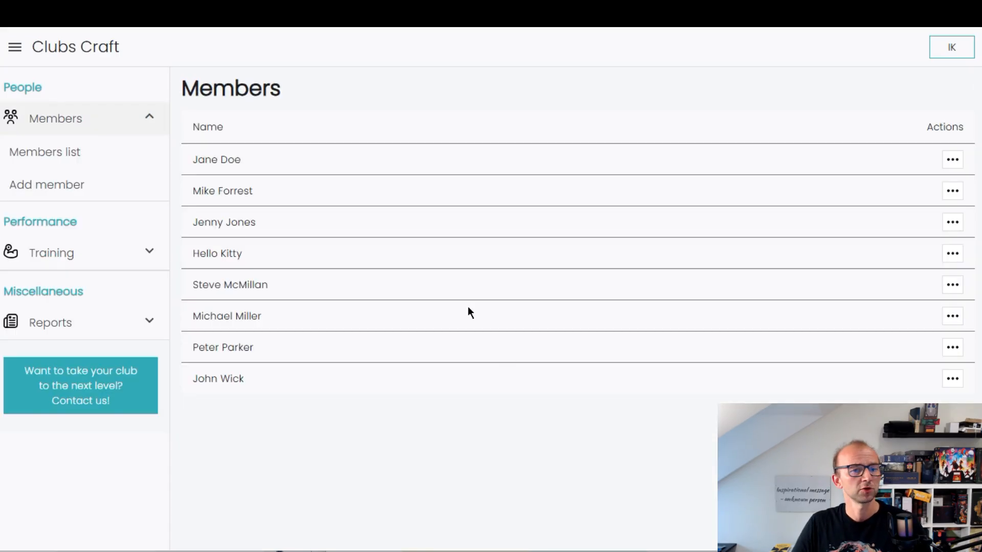
Step: Look over the name fields of the new member form and return to the members list
click(86, 183)
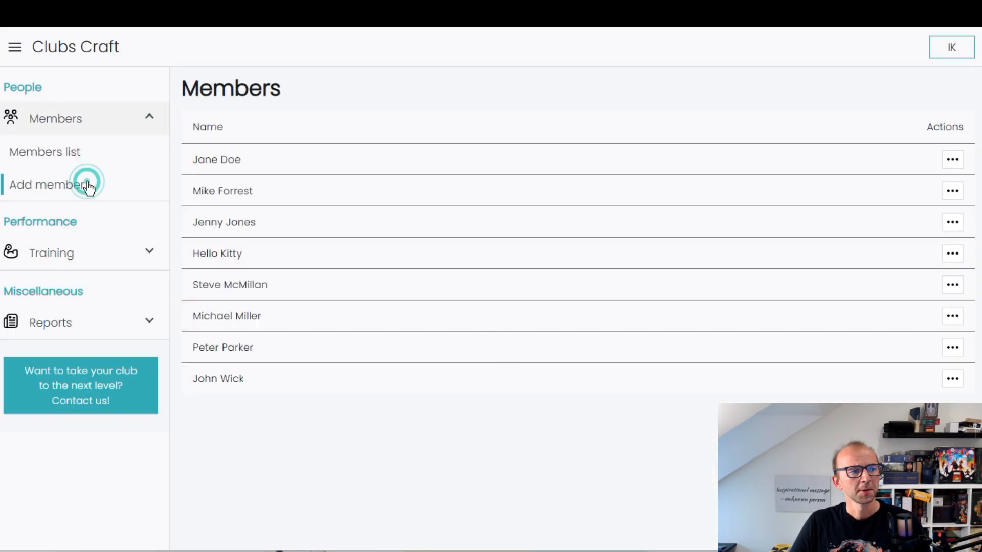
click(336, 201)
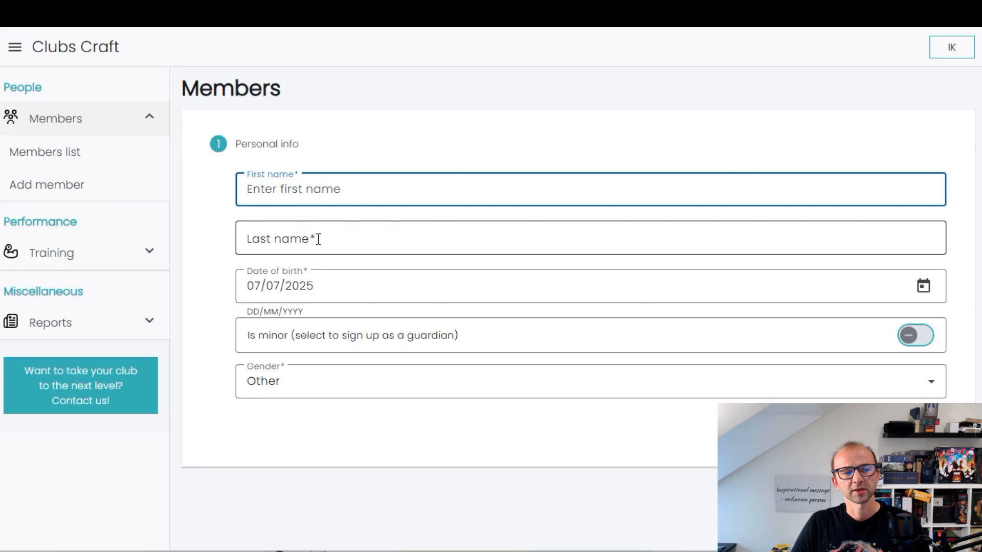
click(316, 240)
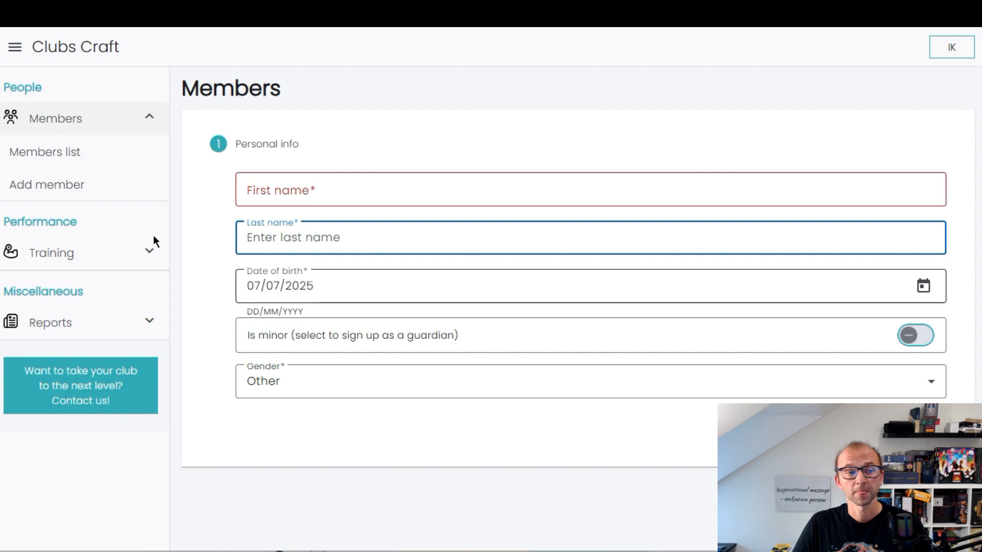
click(75, 156)
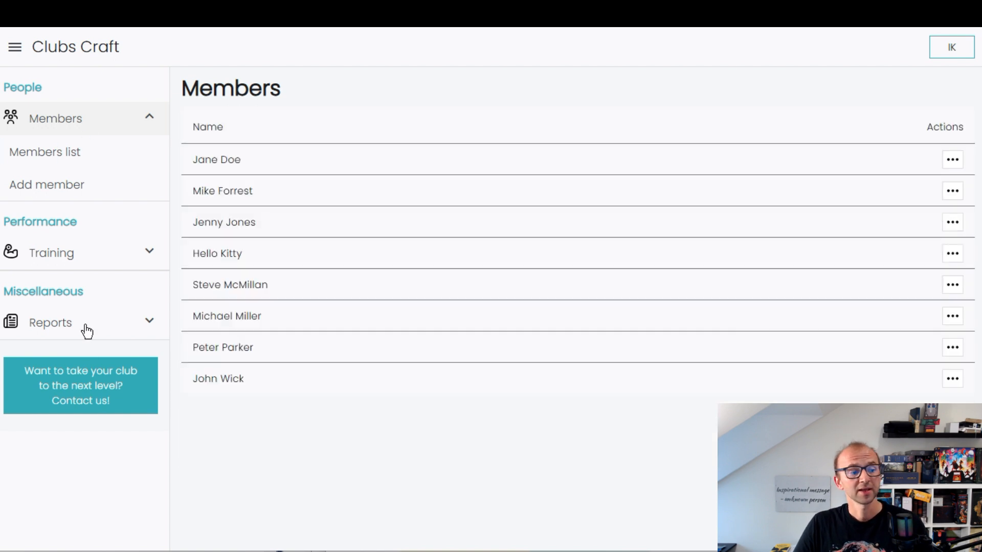
Step: Open the attendance list of the 4 July Speed session from the training calendar
click(73, 255)
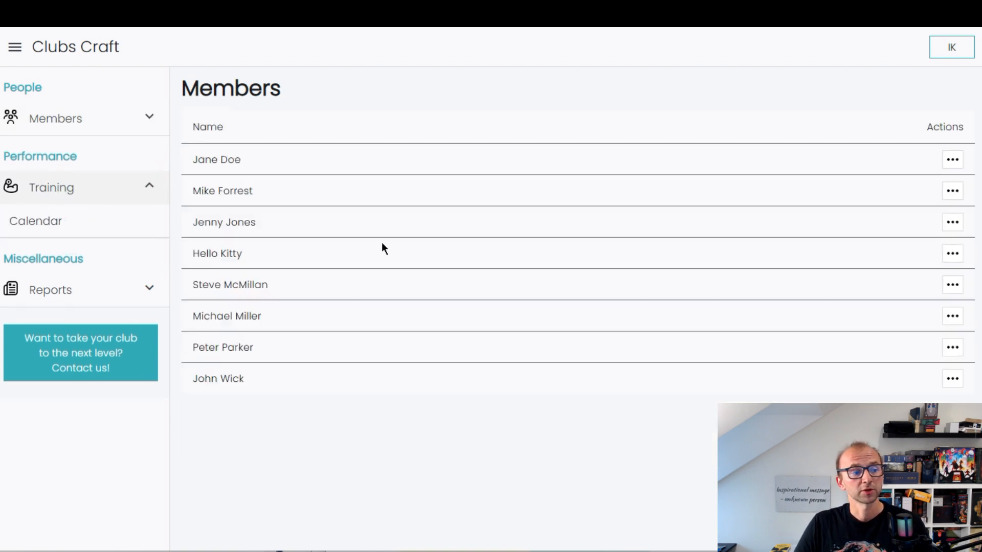
click(75, 219)
click(694, 202)
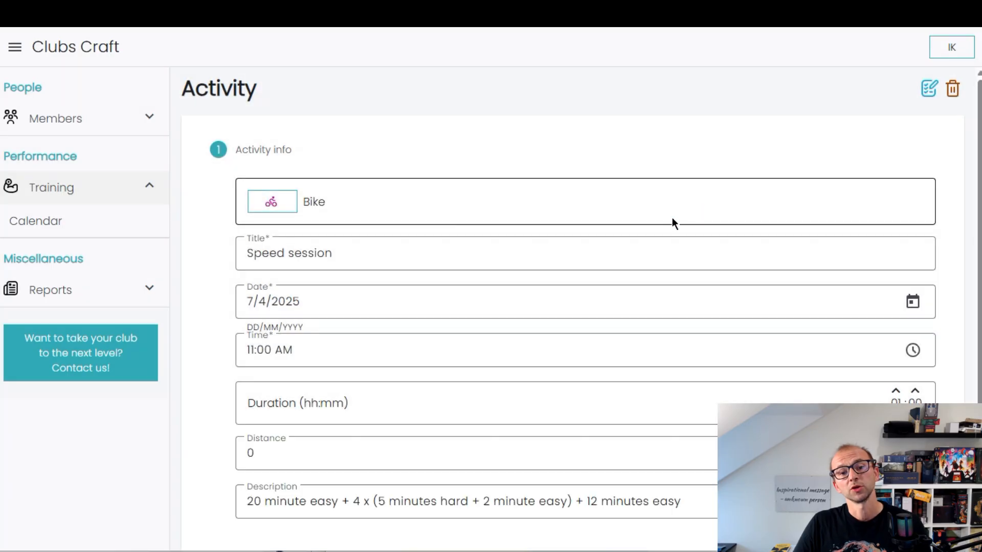
click(927, 88)
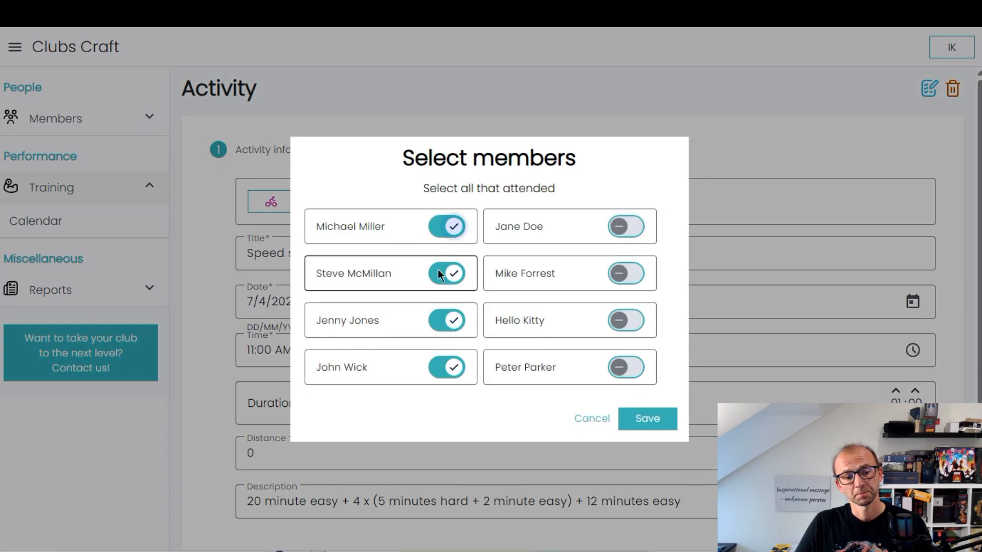
Step: Try switching the attendance of several members for the 4 July Speed session and discard the changes
click(625, 226)
click(624, 273)
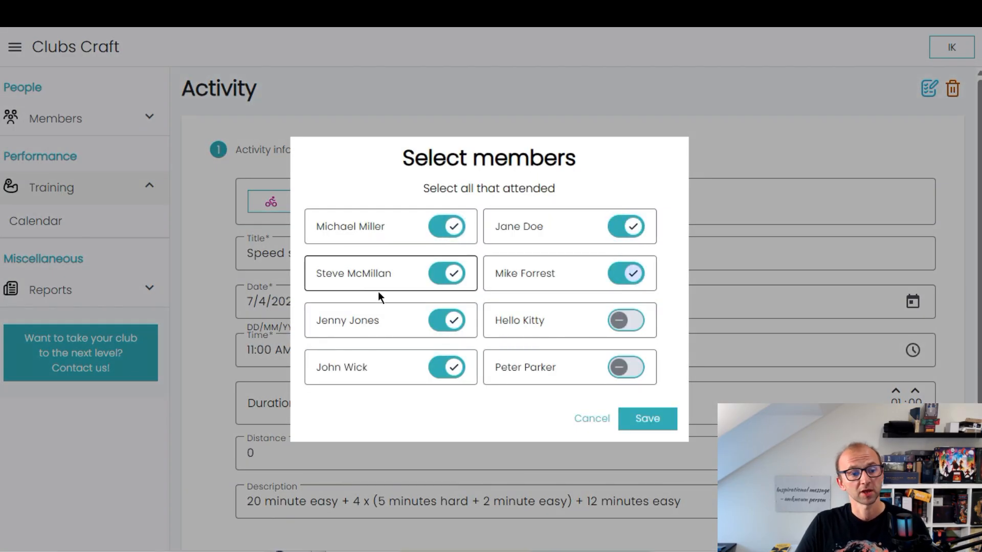
click(446, 273)
click(446, 320)
click(625, 367)
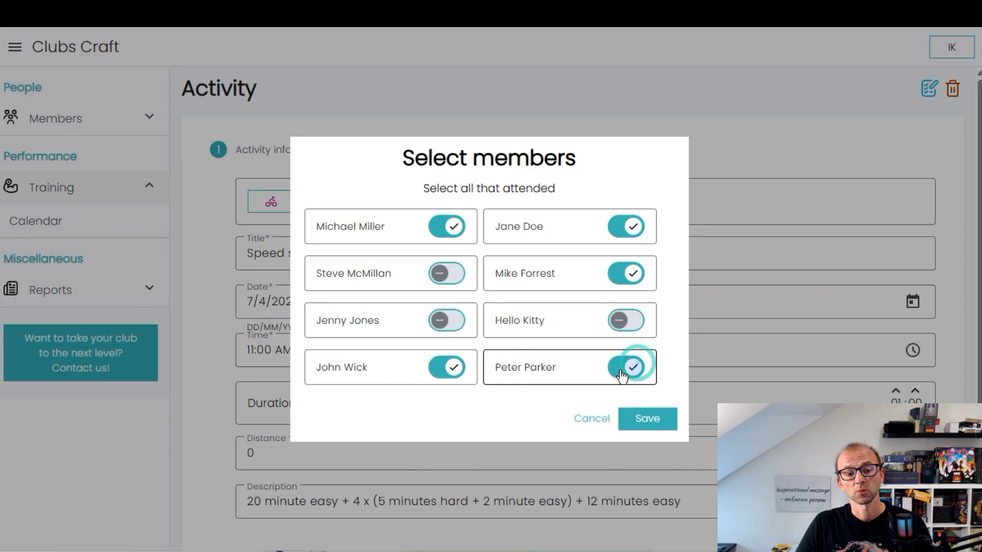
click(591, 419)
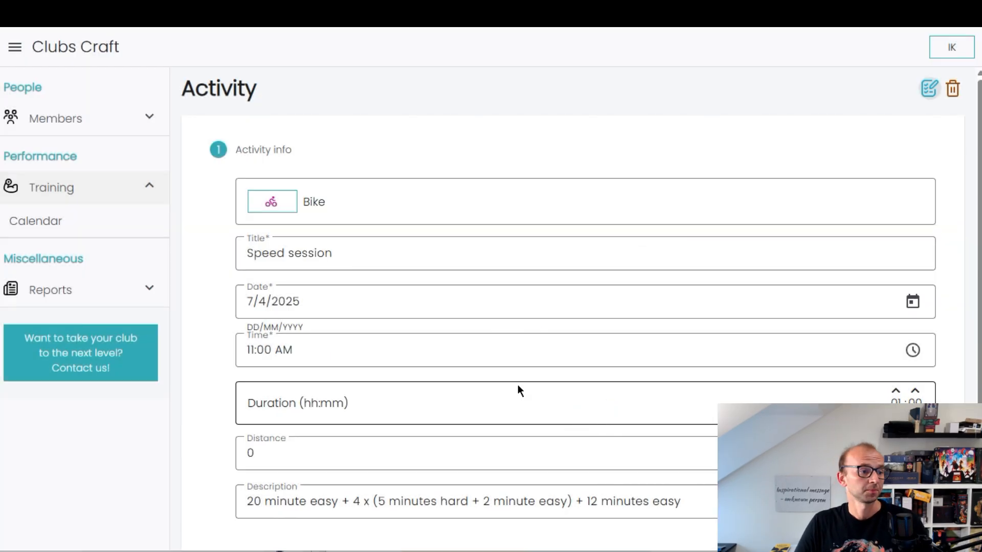
Step: Copy the 3 July Easy run to 17 July in the training calendar and move the copy to 18 July
click(79, 221)
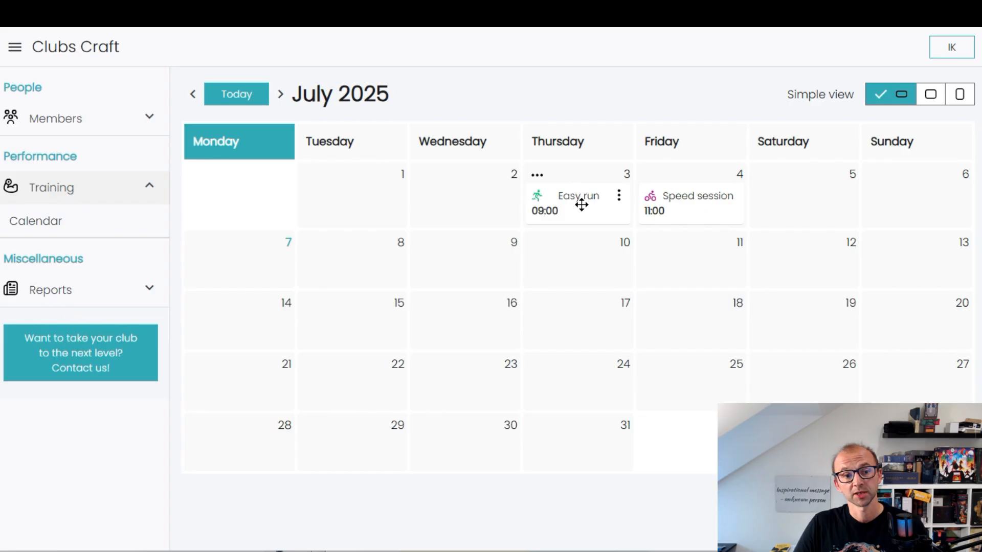
click(619, 195)
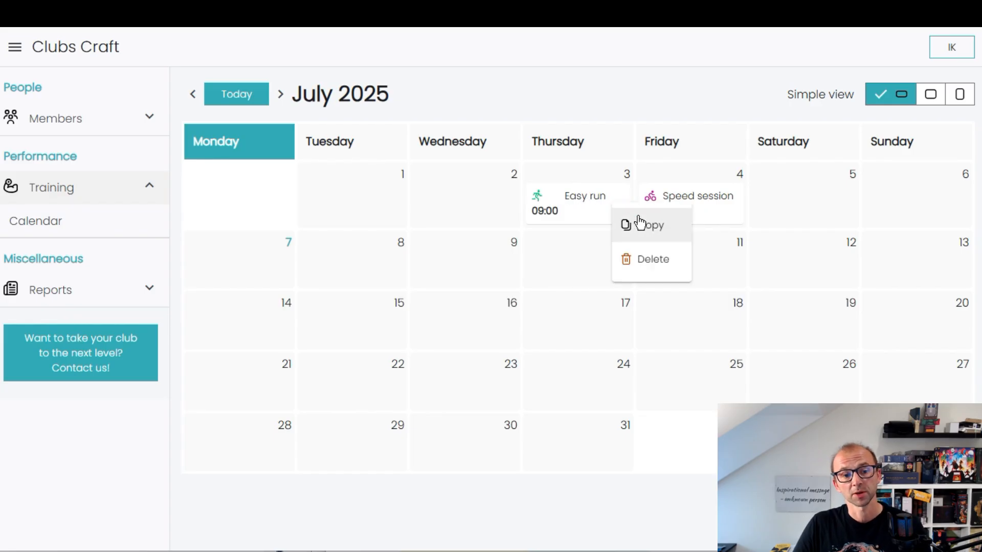
click(639, 221)
click(537, 303)
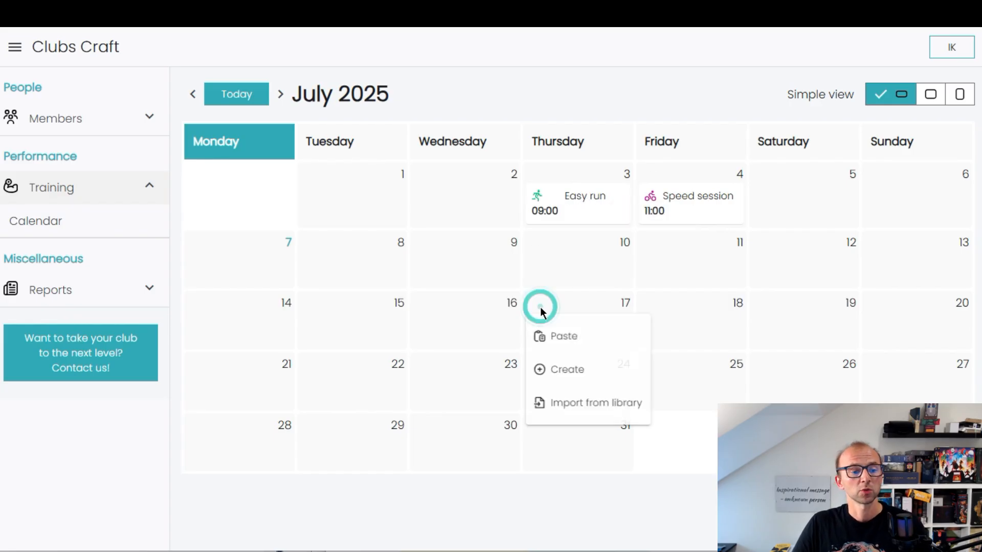
click(580, 336)
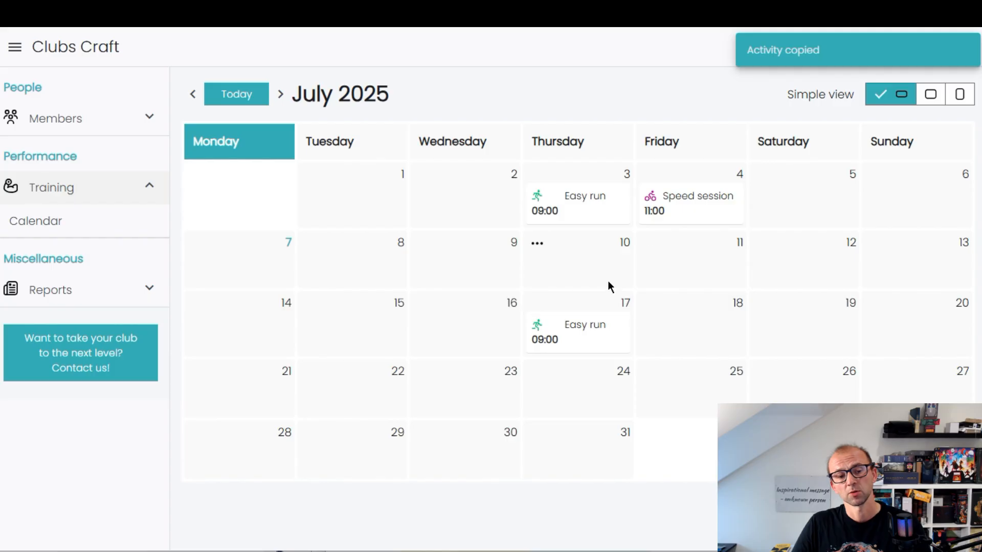
drag(583, 340, 696, 335)
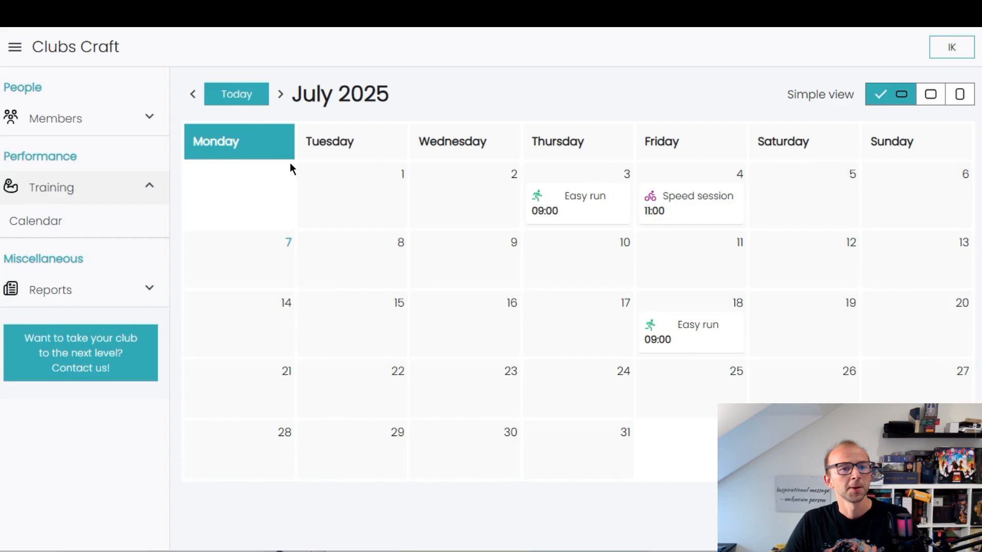
Step: Generate the attendance report for 07/2025 and examine its session date columns
click(121, 296)
click(109, 293)
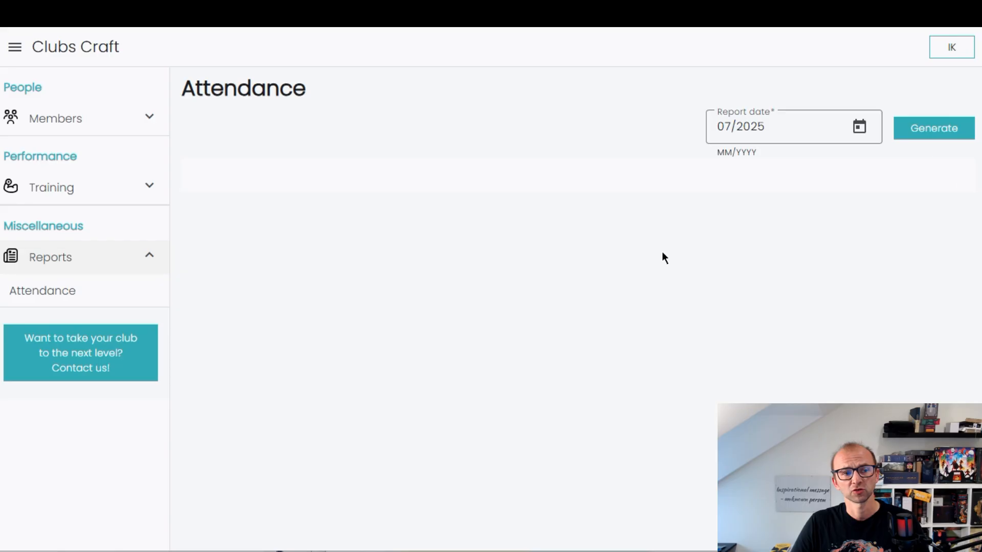
click(927, 137)
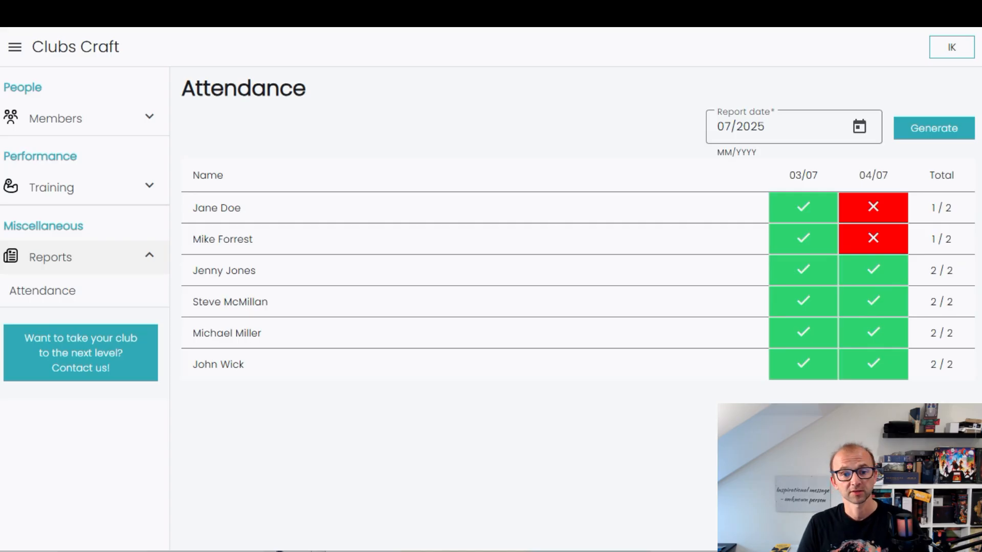
drag(788, 176, 904, 180)
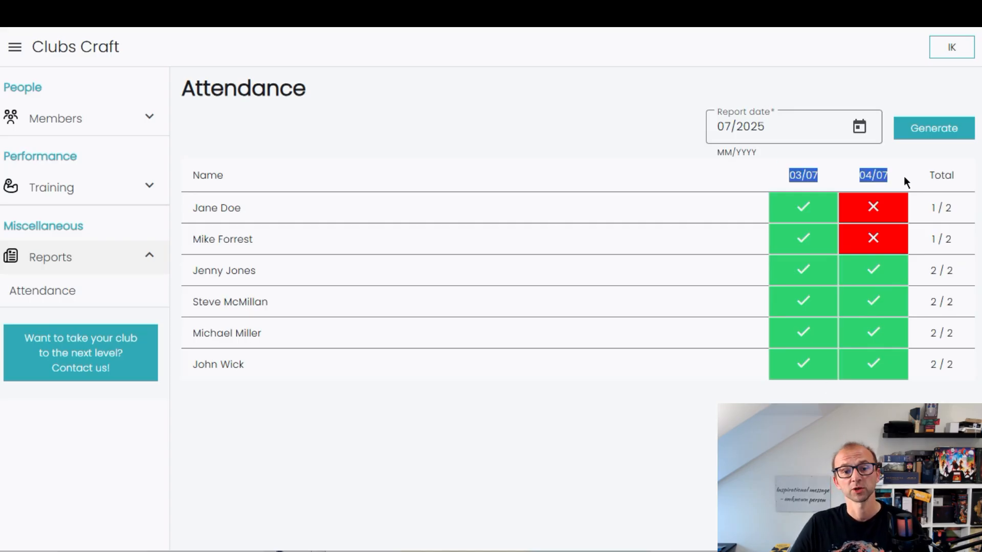
Step: Check the July sessions in the training calendar and generate the 07/2025 attendance report again
click(57, 190)
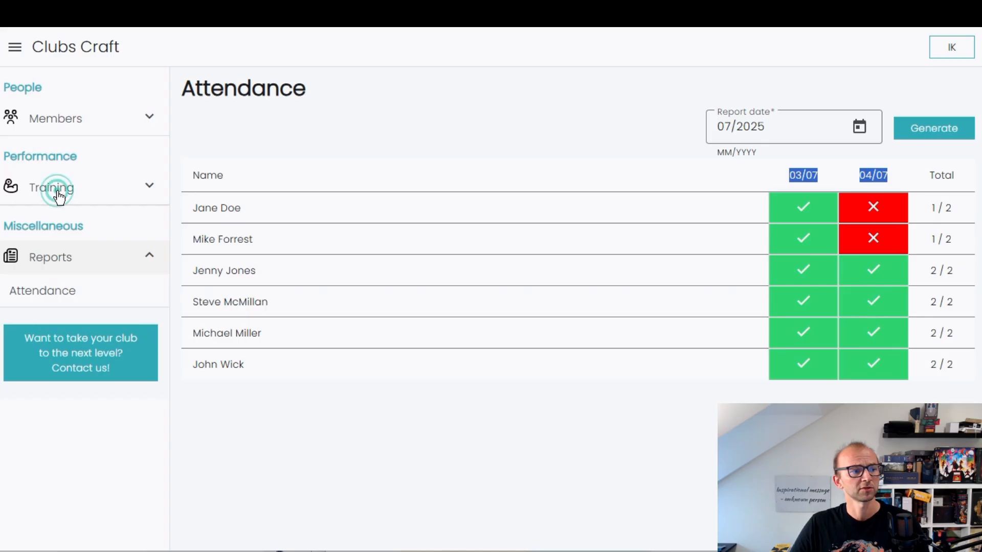
click(58, 220)
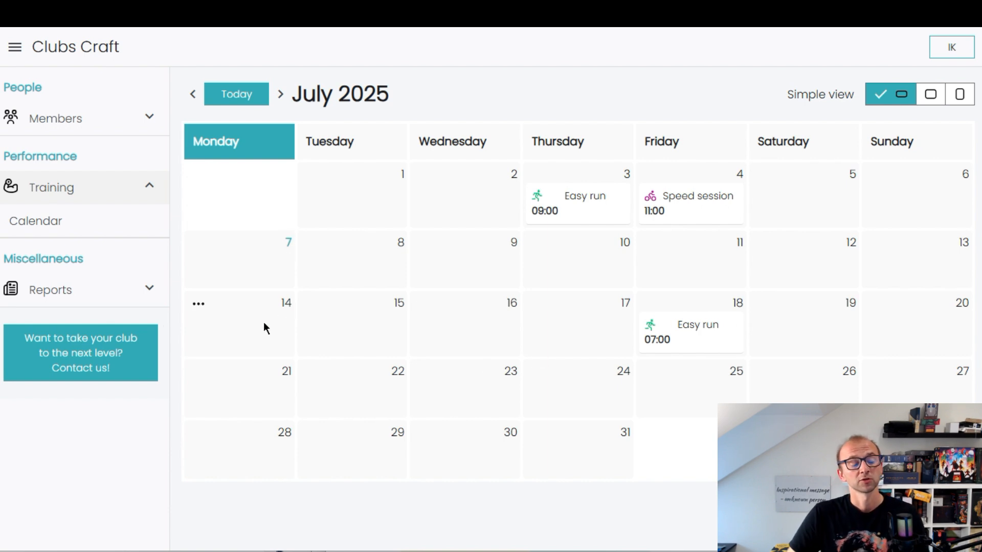
click(116, 306)
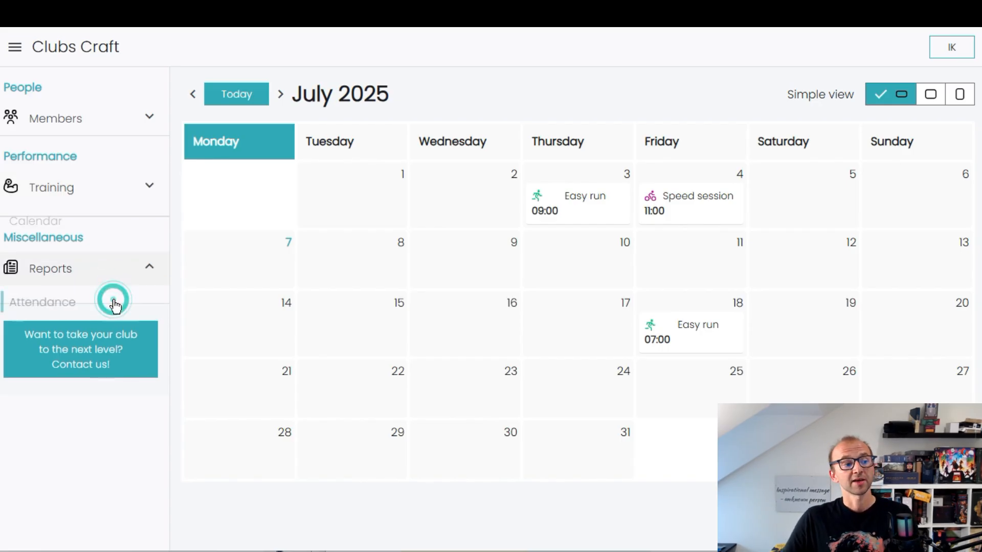
click(79, 292)
click(964, 125)
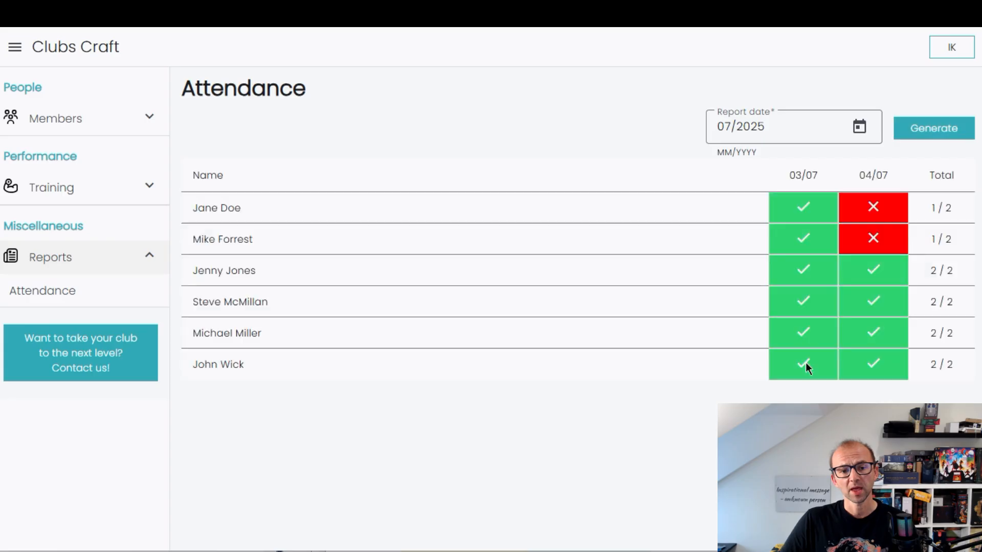